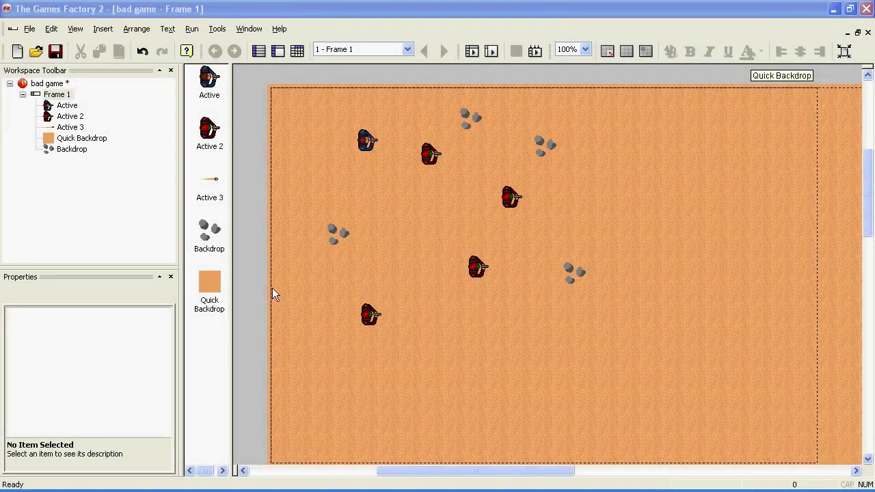
Step: Insert a new Active object and place it on the desert level
right_click(260, 256)
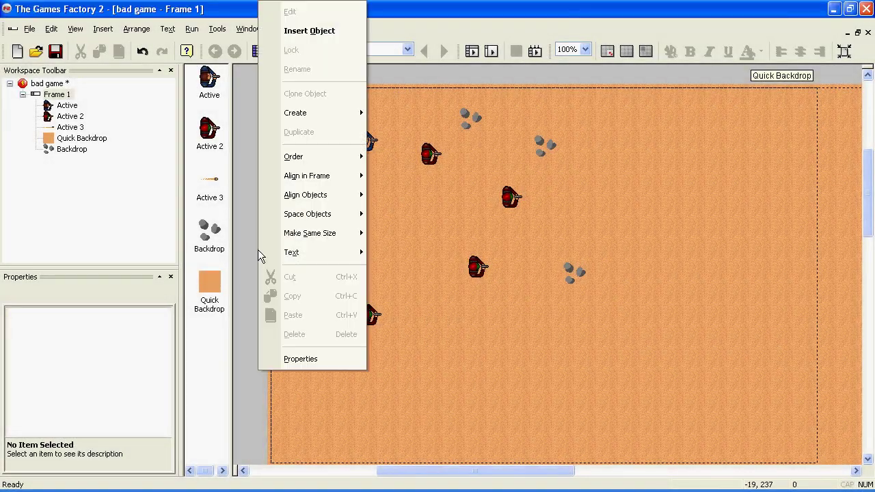
left_click(333, 43)
double_click(407, 193)
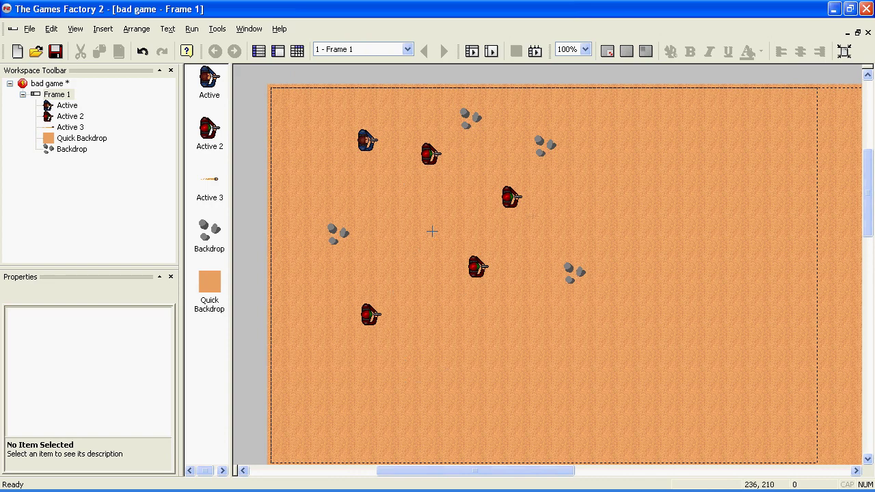
left_click(582, 197)
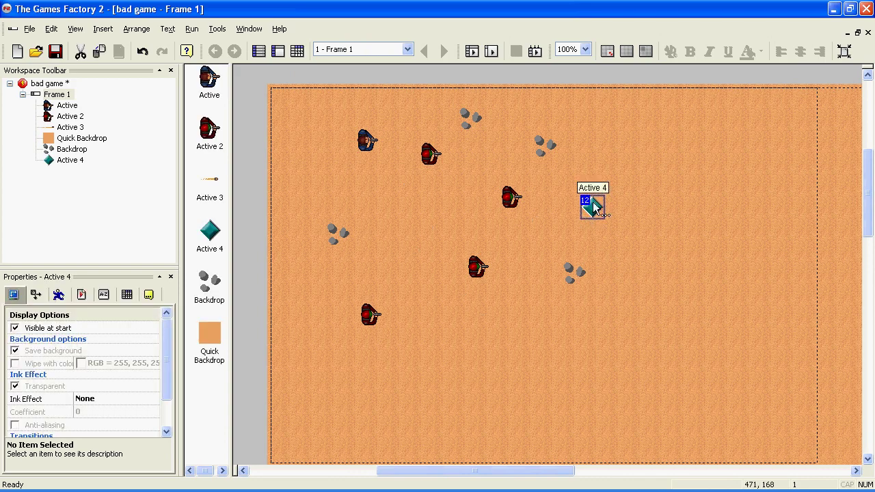
Step: Replace Active 4's diamond image with a black-outlined triangle arrow filled white
double_click(594, 207)
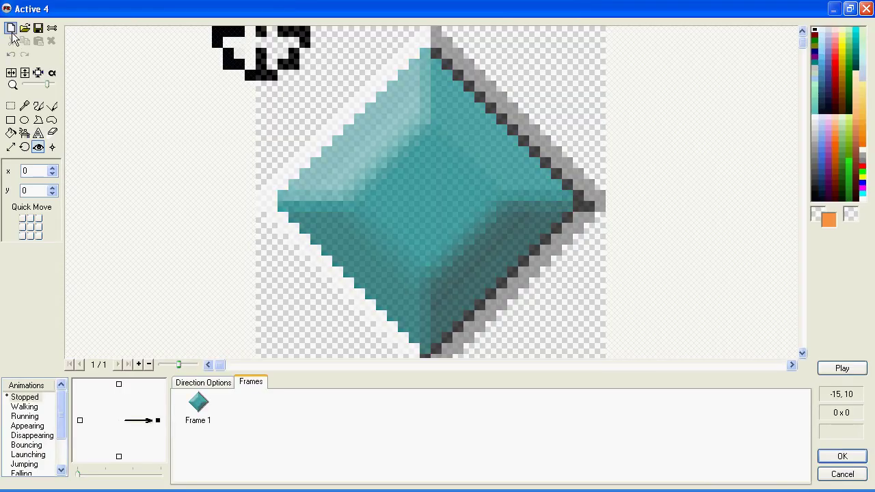
left_click(11, 28)
left_click(51, 106)
left_click(814, 113)
mouse_move(393, 97)
left_mouse_down()
mouse_move(578, 260)
mouse_move(382, 327)
left_mouse_up()
left_click_drag(382, 326, 395, 102)
left_click(11, 133)
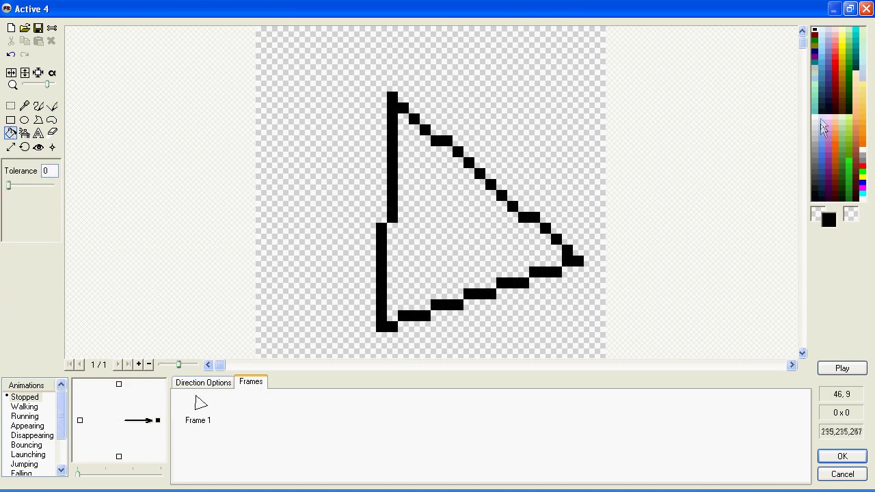
left_click(814, 117)
left_click(481, 226)
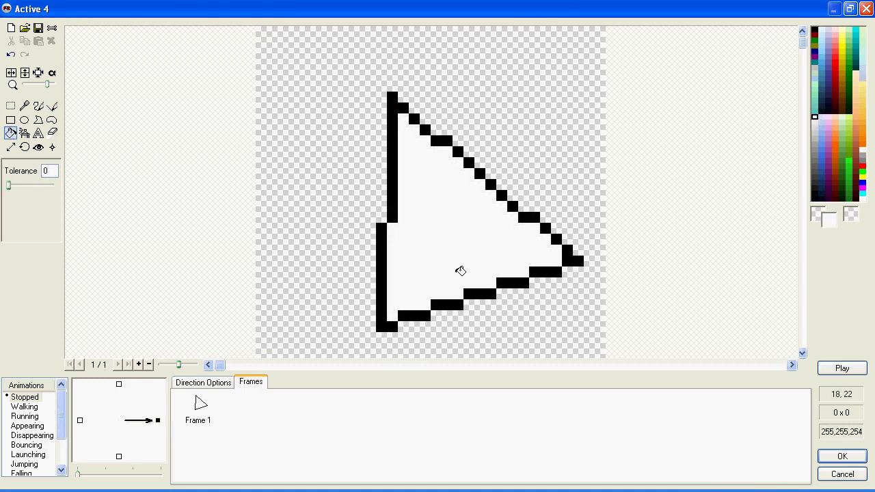
Step: Set the arrow's hot spot at its tip and keep the new image
left_click(39, 151)
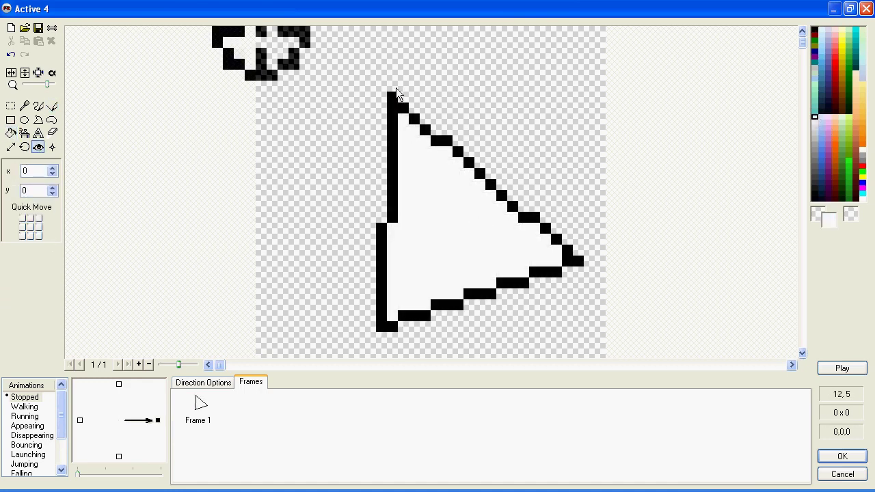
left_click(392, 94)
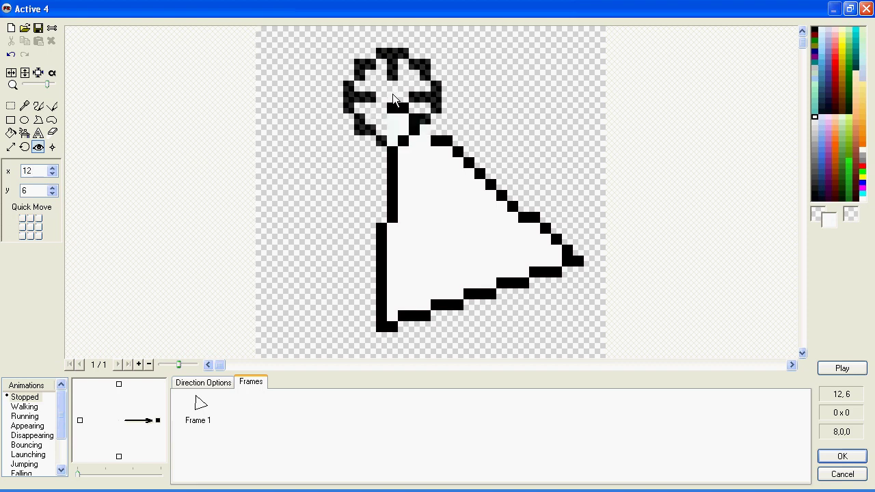
left_click(844, 457)
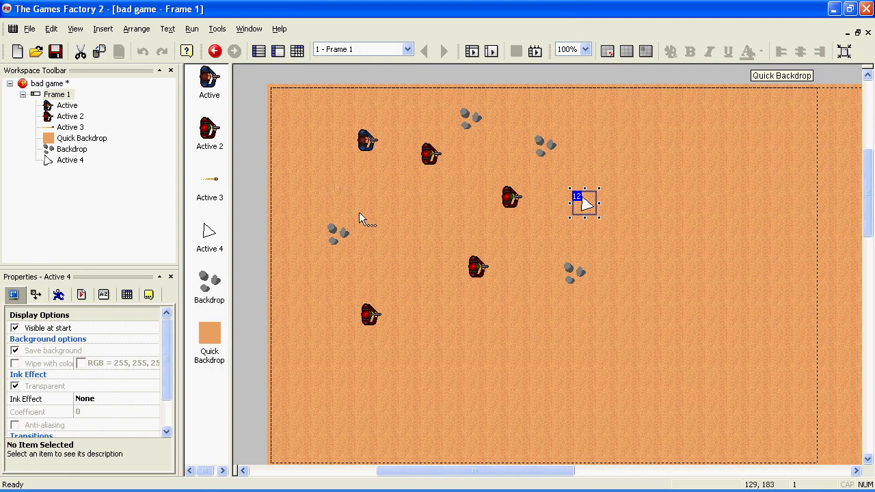
Step: In the Event Editor, add event 9 with the special Always condition
left_click(296, 51)
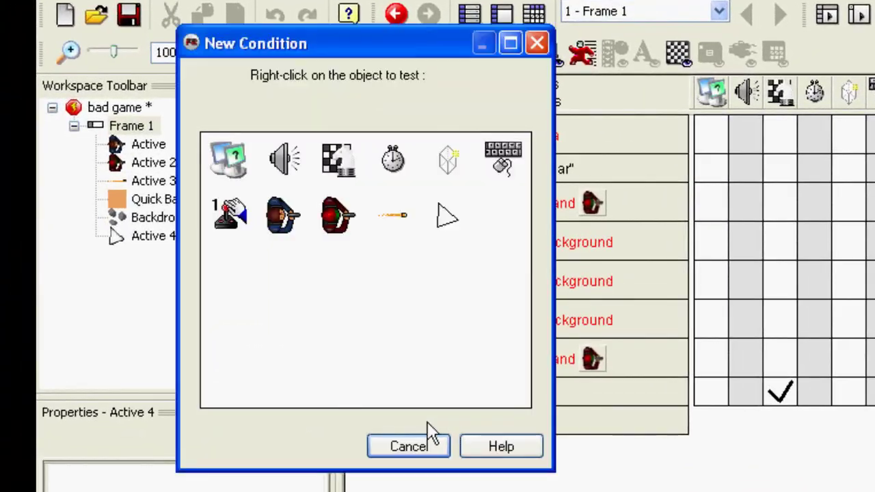
right_click(232, 171)
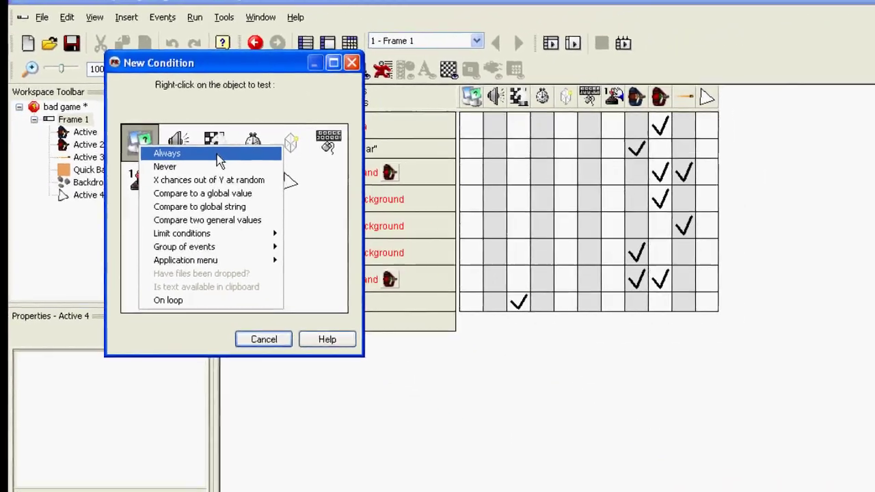
left_click(218, 156)
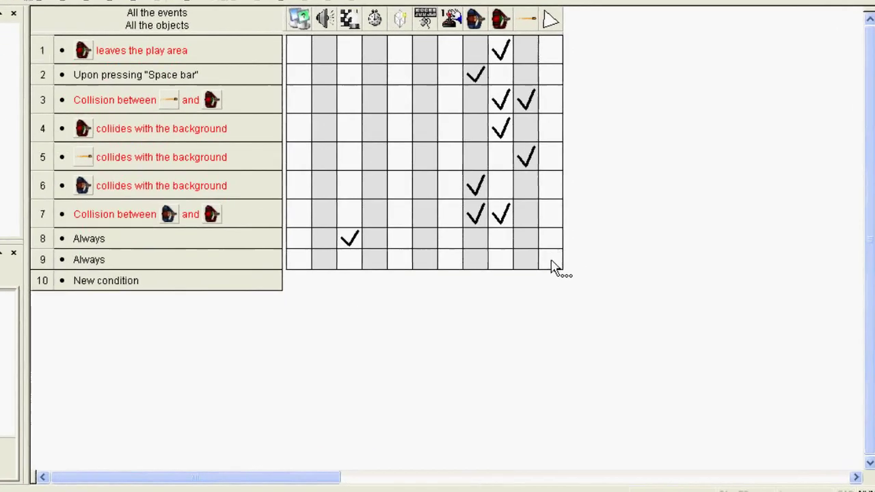
Step: In event 9, set Active 4's X coordinate to the mouse's X position
left_click(553, 267)
mouse_move(373, 162)
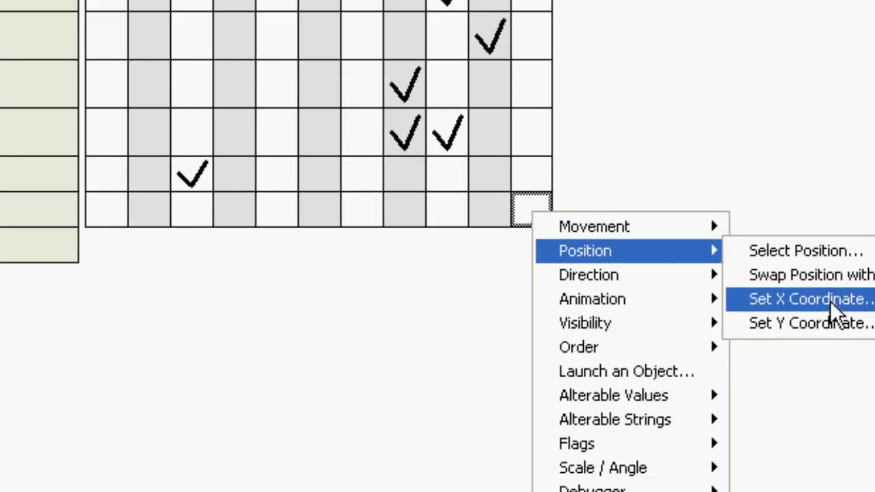
left_click(832, 305)
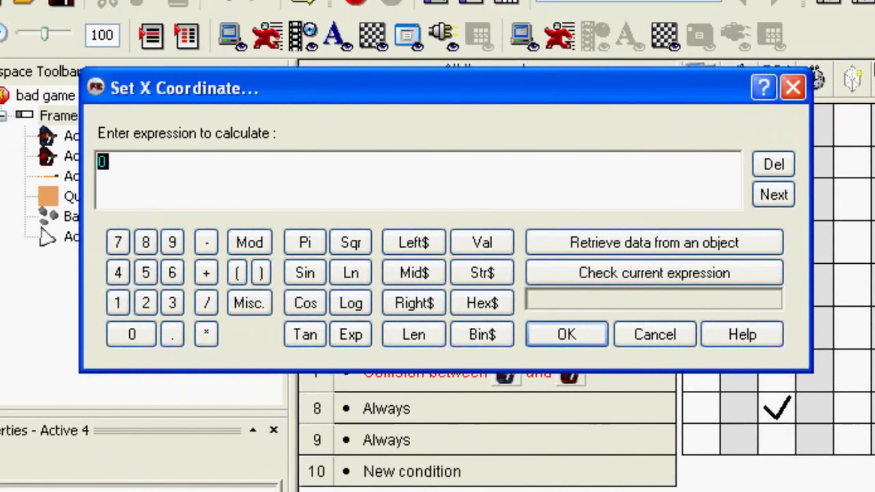
left_click(705, 247)
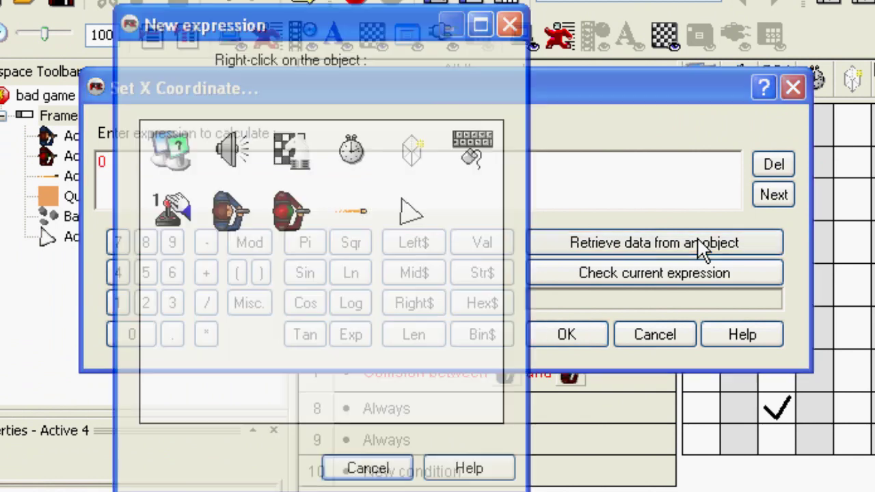
right_click(471, 161)
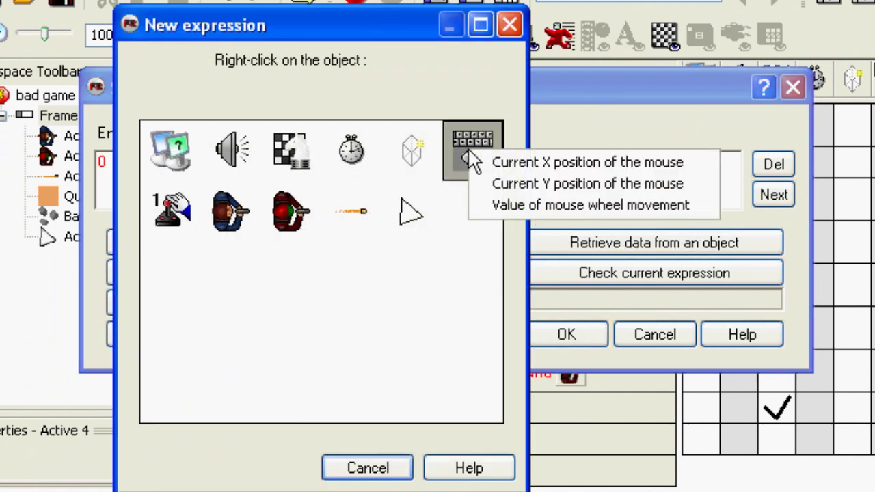
left_click(682, 164)
left_click(373, 285)
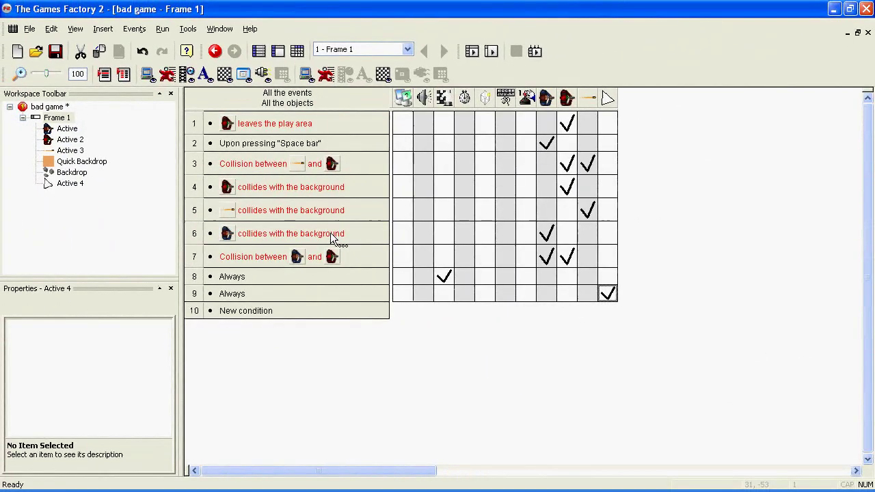
Step: Add a second action setting Active 4's Y coordinate to the mouse's Y position
right_click(608, 294)
mouse_move(634, 313)
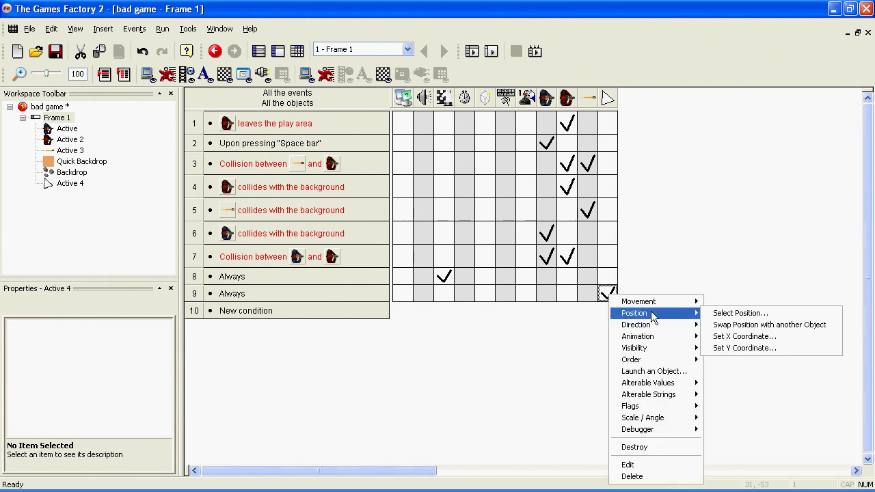
left_click(750, 351)
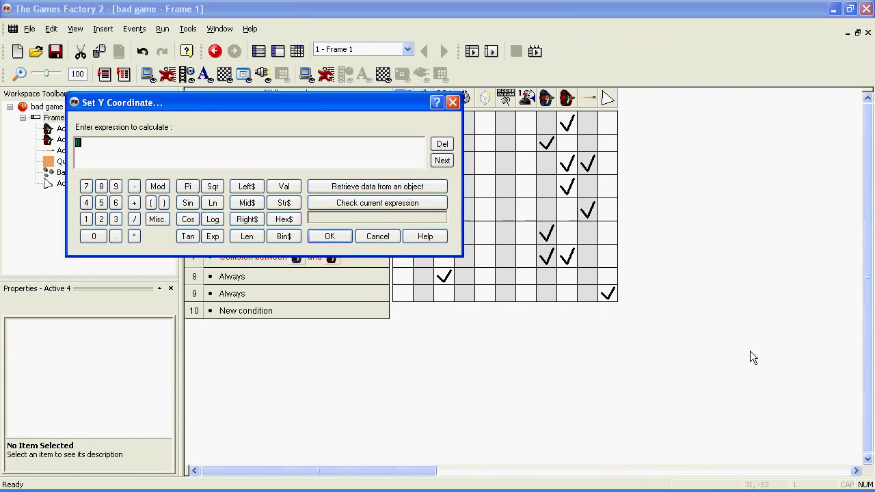
left_click(414, 189)
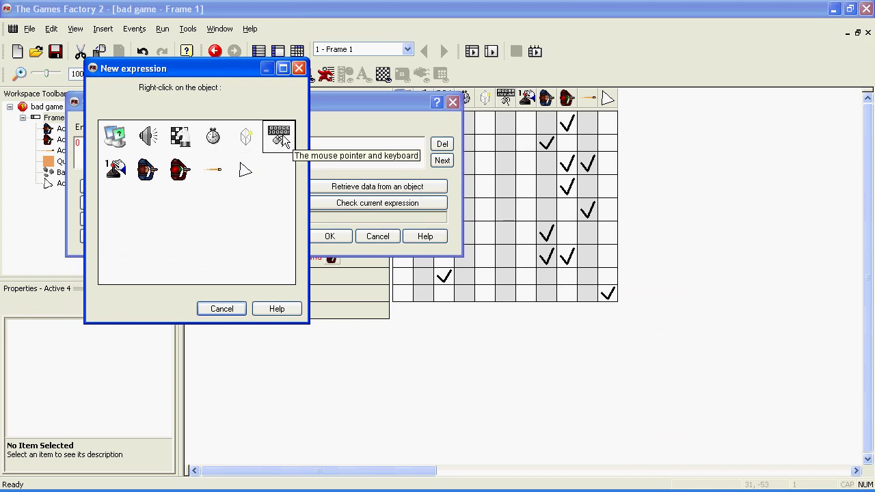
right_click(283, 140)
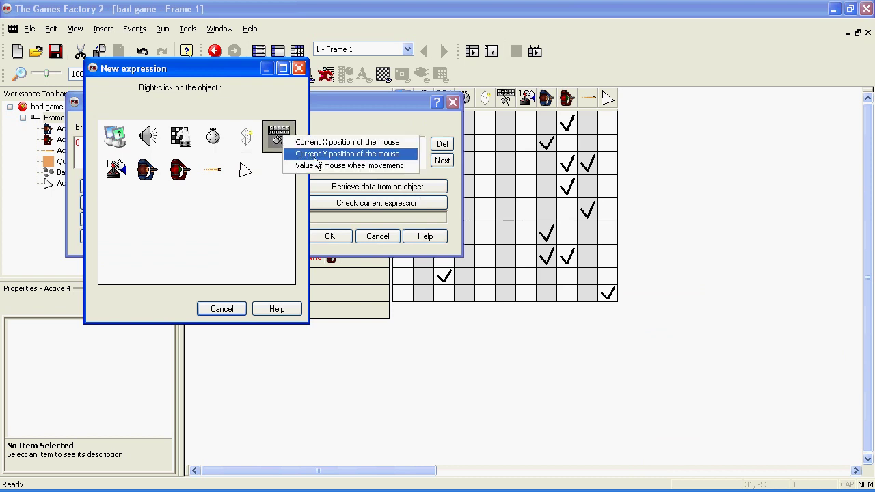
left_click(316, 155)
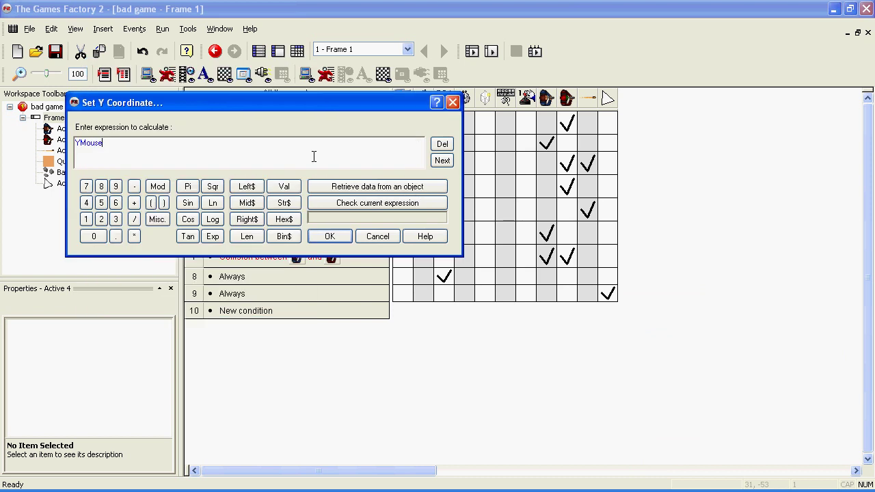
left_click(330, 237)
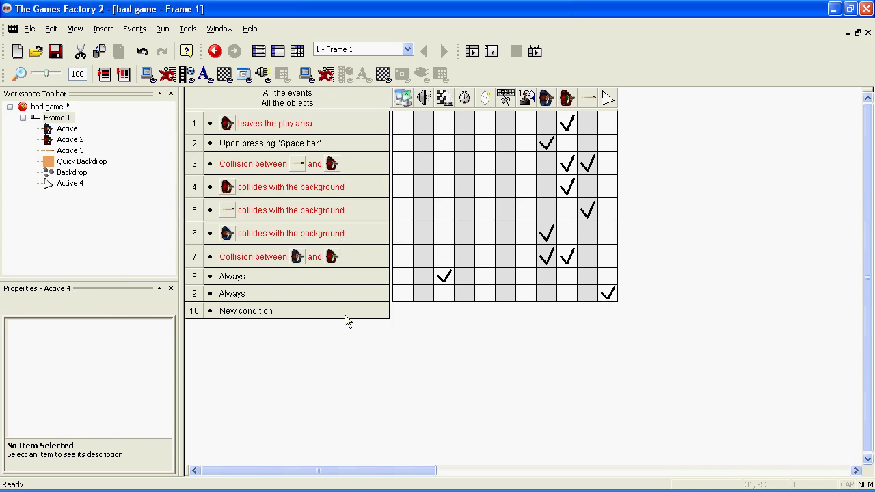
Step: Test-run the game with F7, then close it and return to the level layout
key("F7")
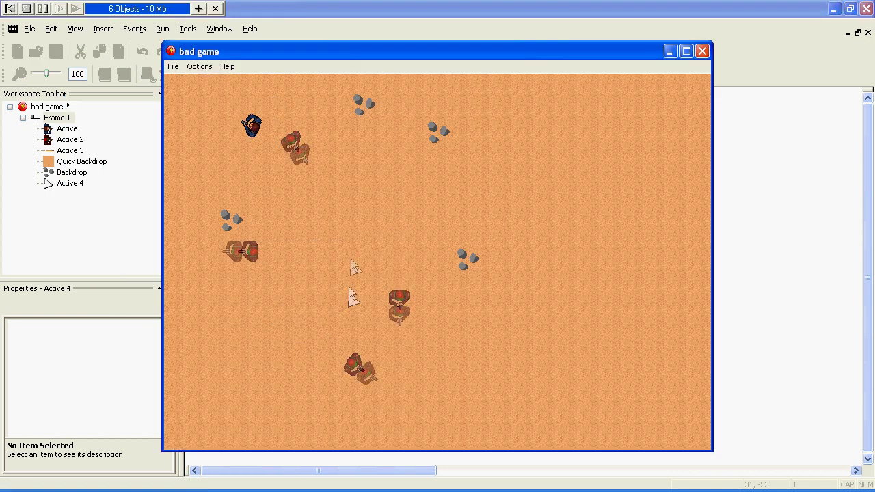
left_click(702, 51)
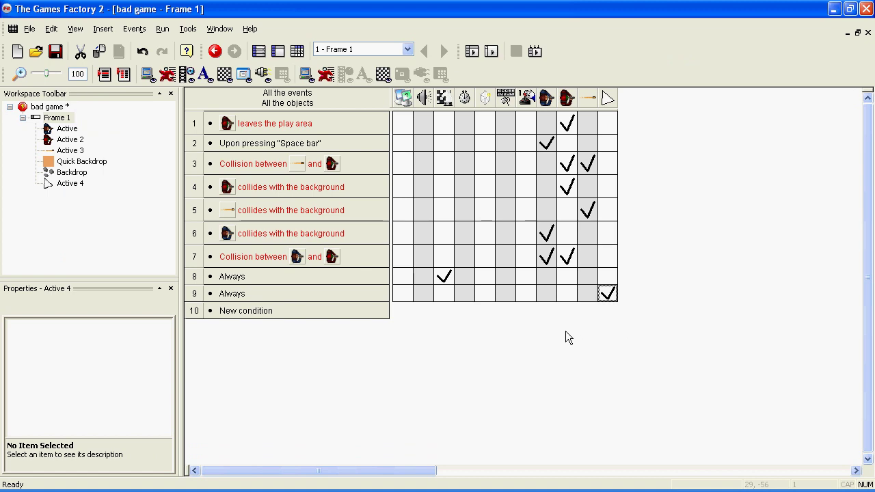
left_click(278, 55)
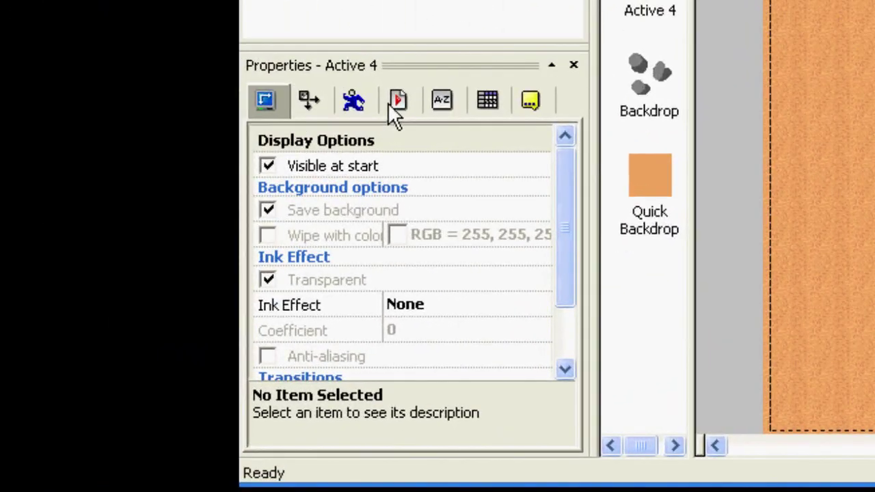
Step: Set Active 4's 'Inactivate if too far from window' runtime option to No
left_click(396, 109)
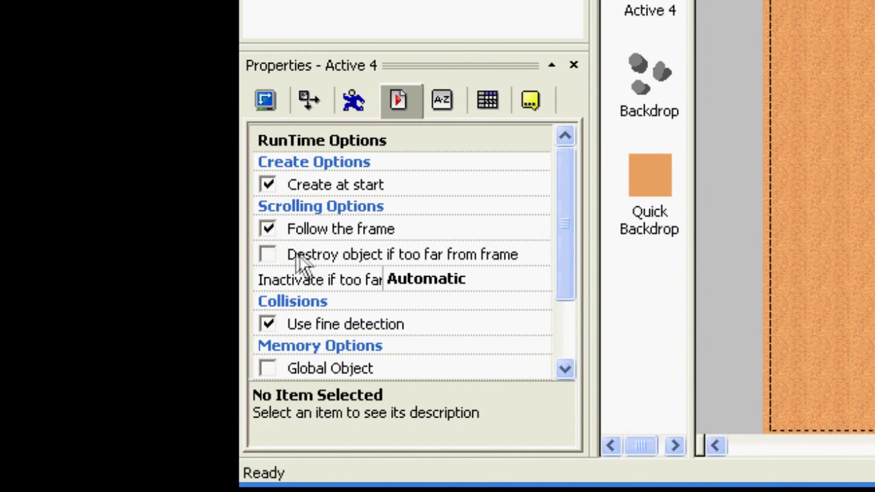
left_click(466, 281)
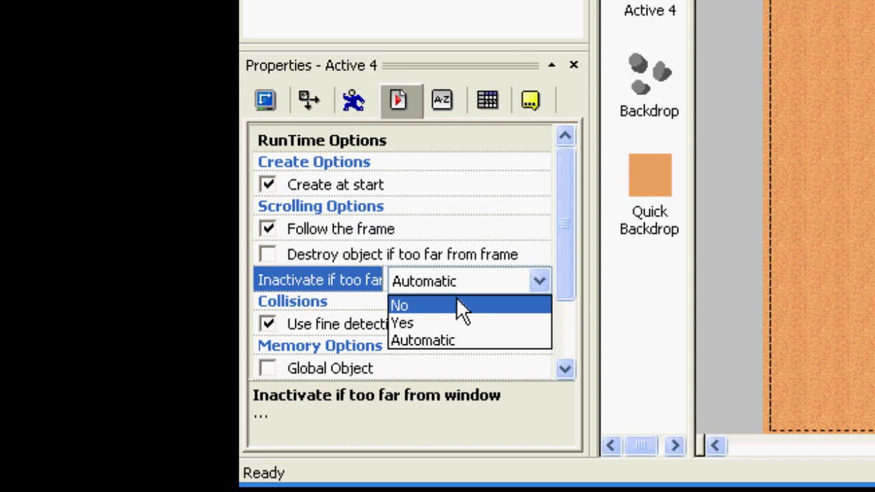
left_click(468, 301)
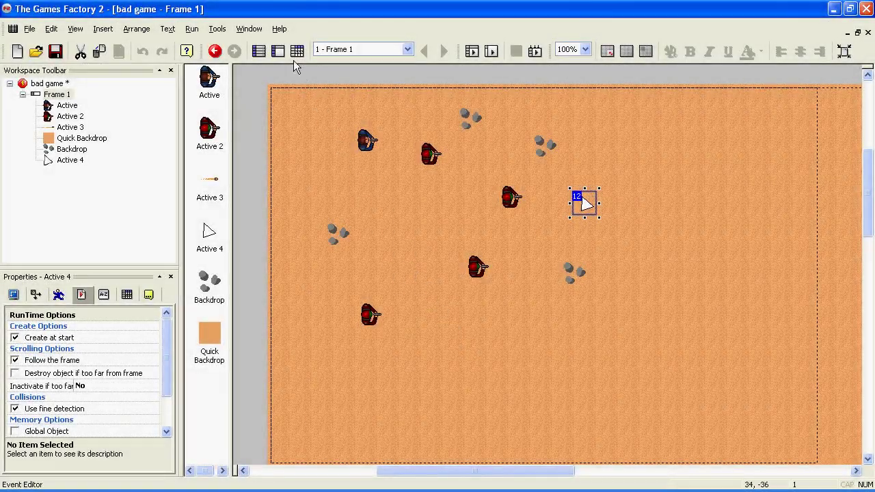
Step: Add event 10 with the Storyboard Start of Frame condition
left_click(297, 50)
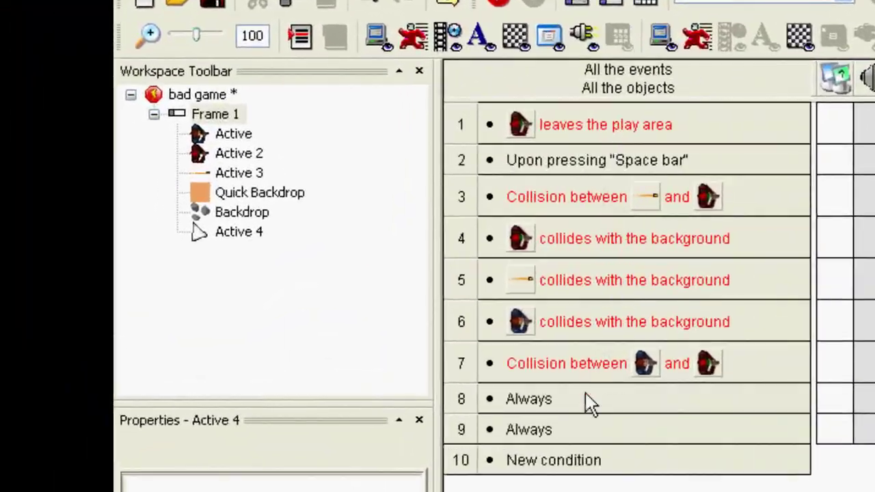
double_click(577, 468)
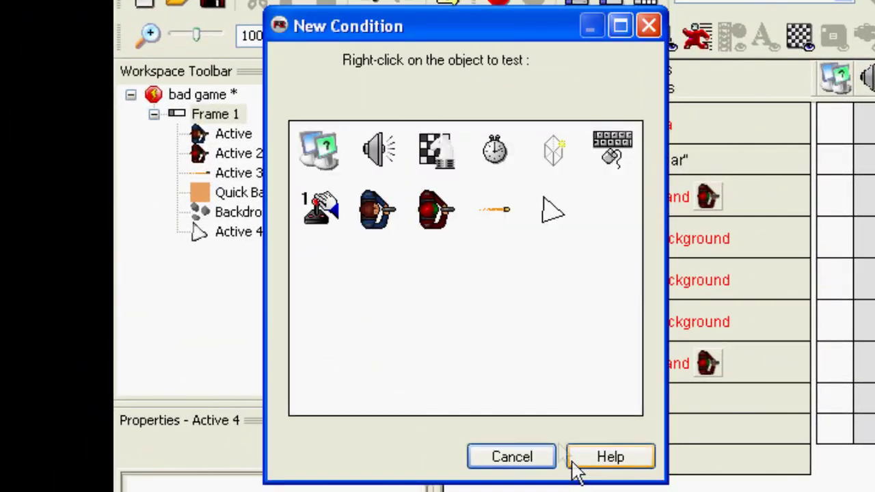
right_click(438, 163)
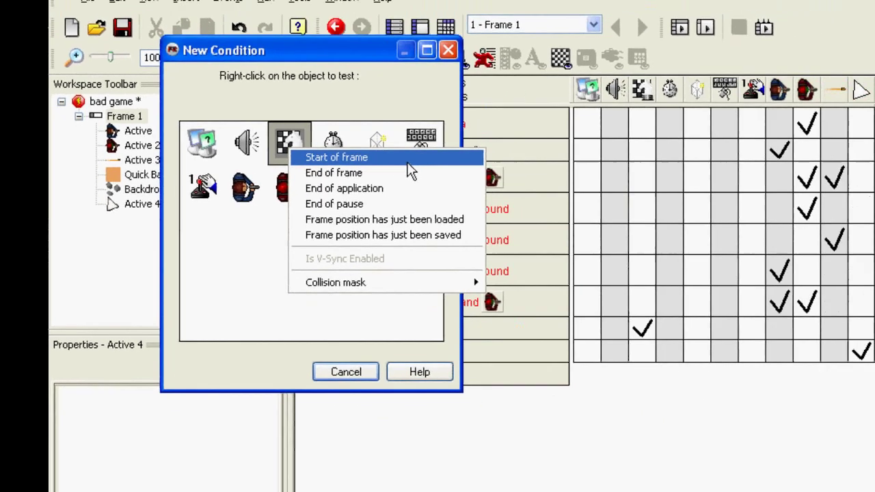
left_click(594, 177)
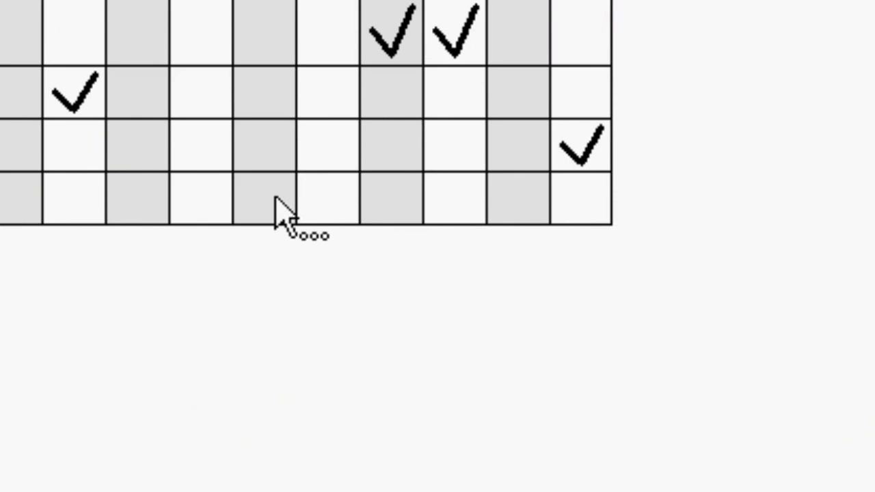
Step: Make Start of Frame hide the Windows mouse pointer
left_click(275, 198)
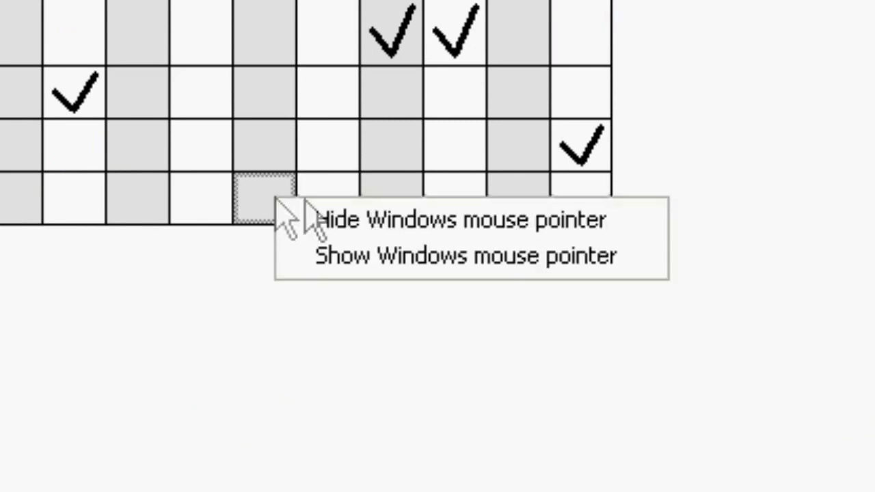
left_click(625, 231)
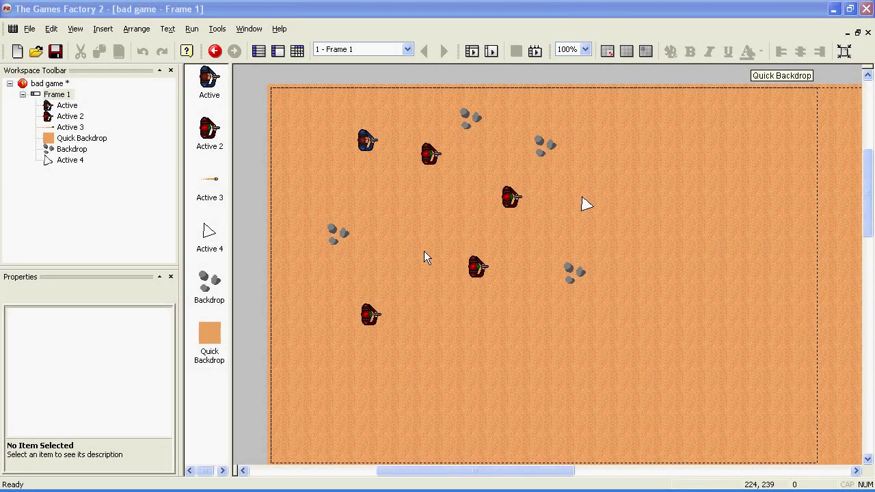
left_click(298, 52)
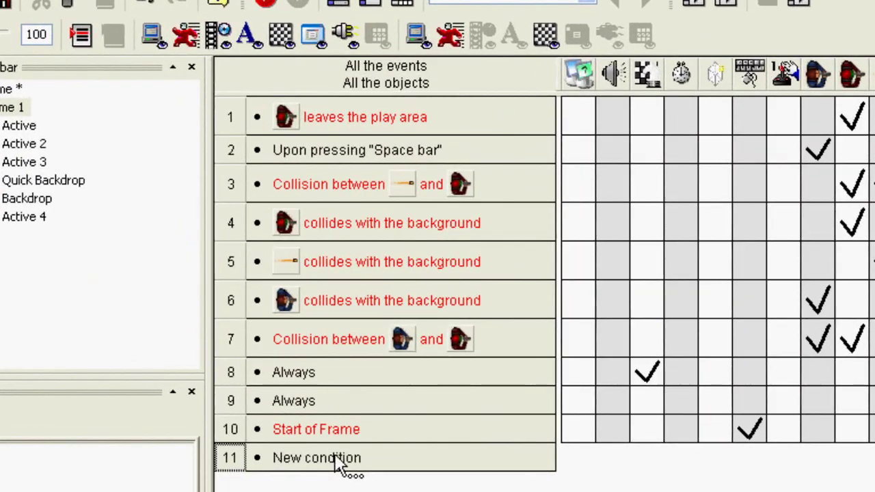
Step: Add event 11: left-button single click on the blue Active character
left_click(264, 340)
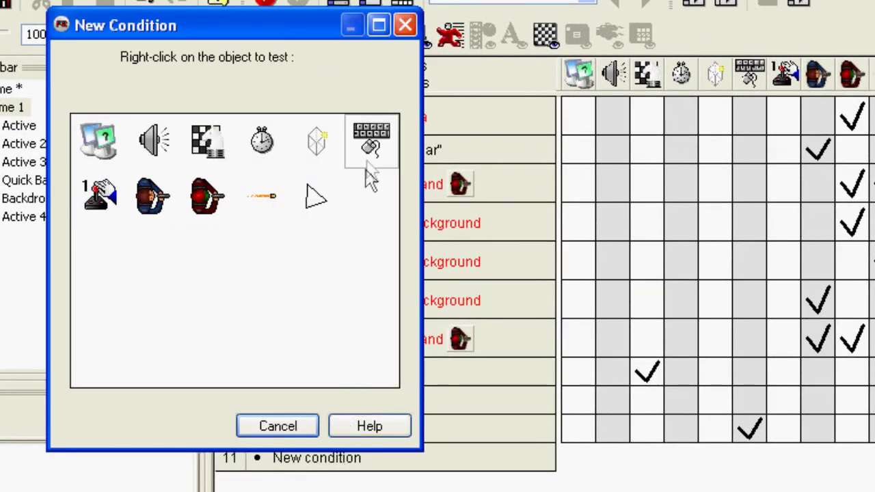
right_click(370, 141)
mouse_move(421, 174)
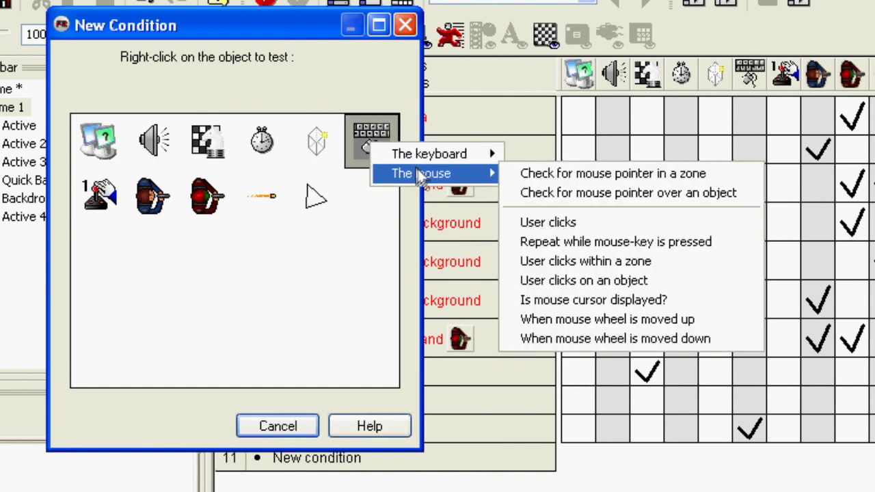
left_click(604, 280)
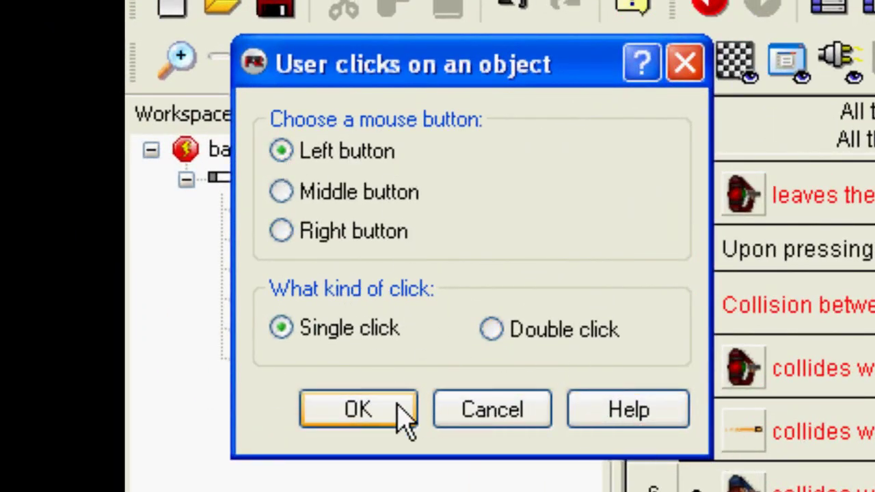
left_click(402, 414)
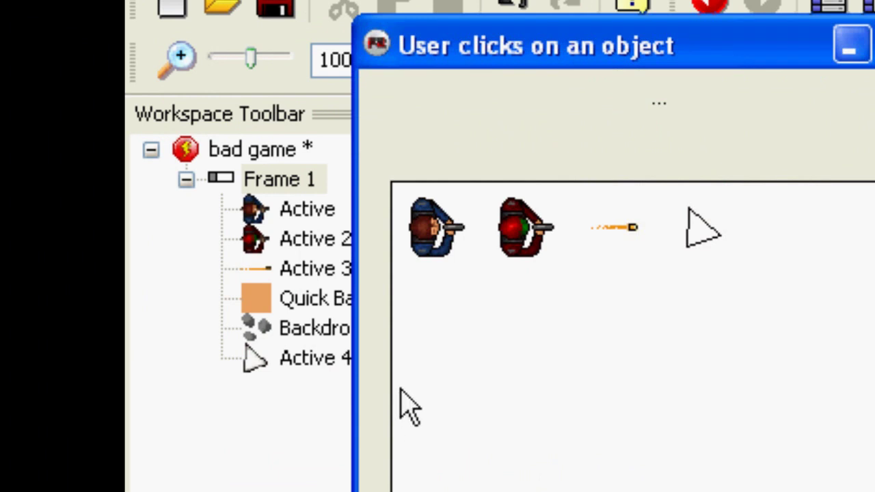
left_click(441, 255)
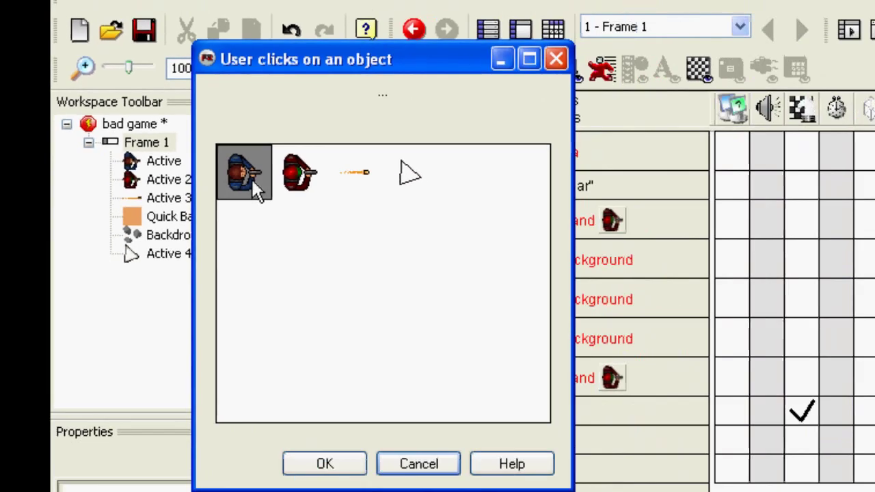
double_click(119, 139)
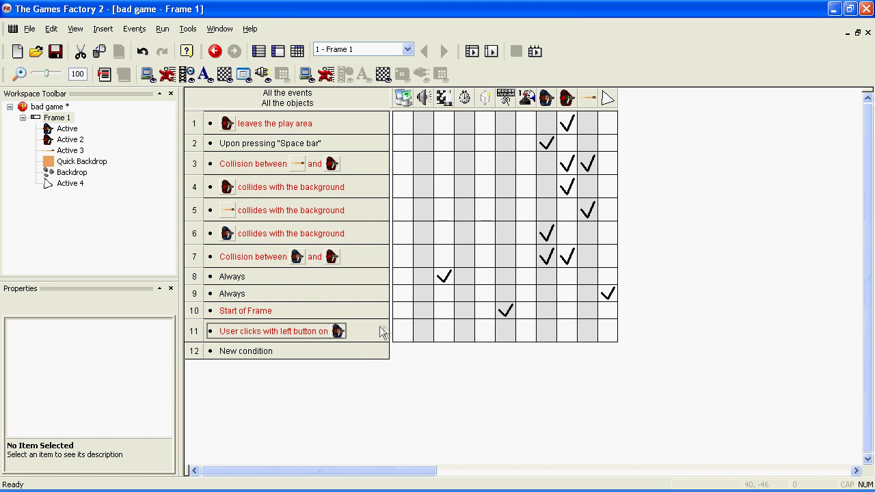
Step: Give event 11 a Next frame action and test-run the game with F8
left_click(444, 331)
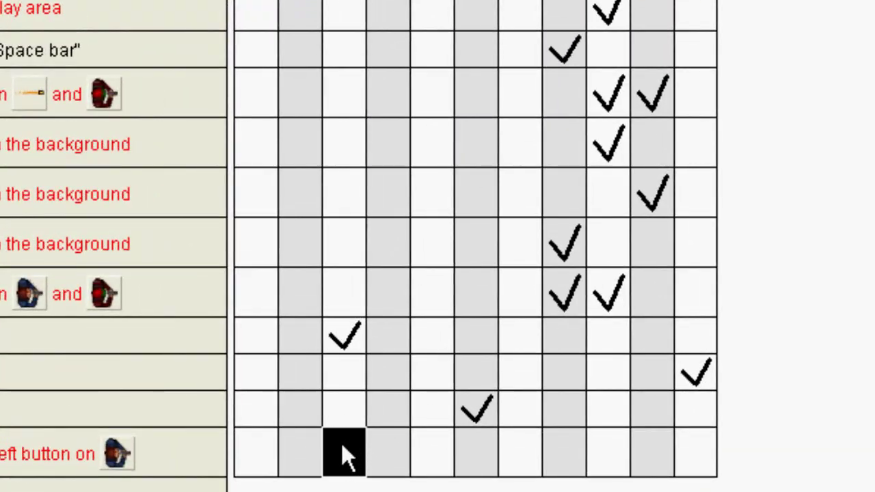
right_click(443, 330)
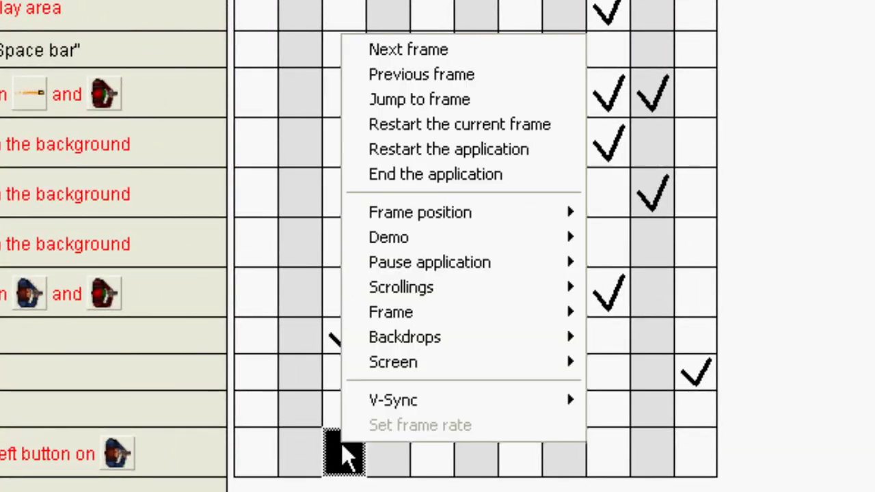
left_click(448, 55)
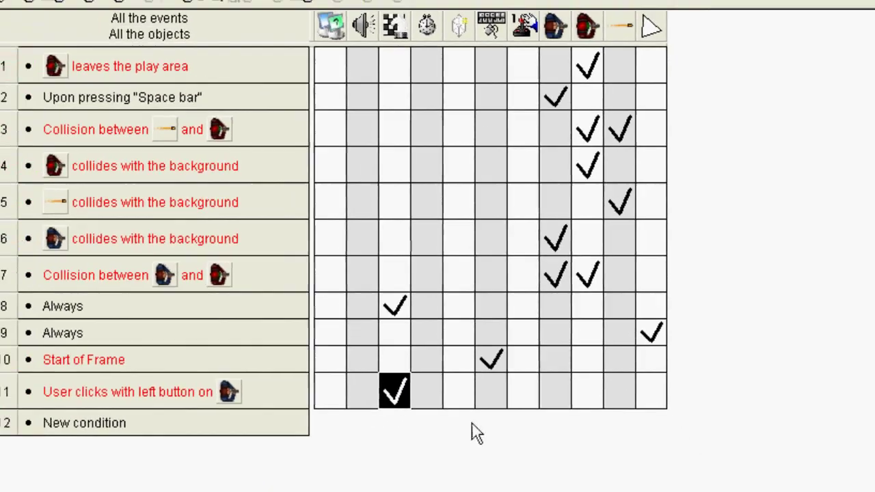
key("F8")
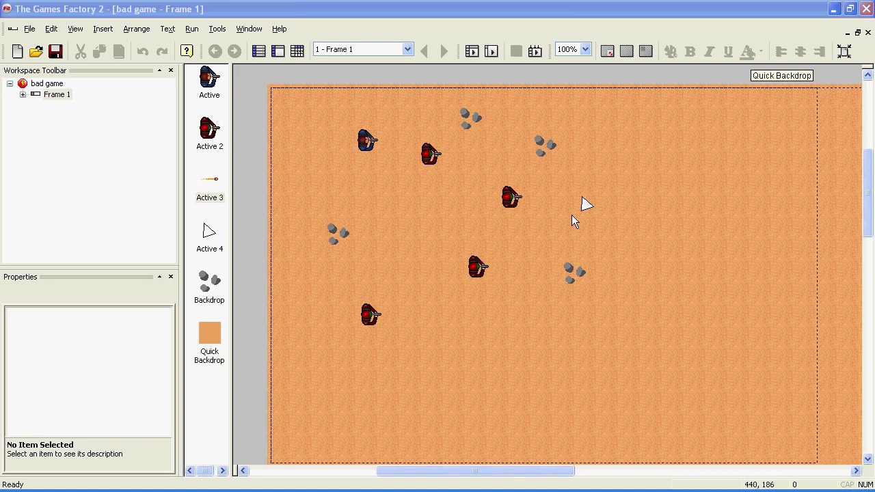
Step: Select the Active 4 arrow and turn off its Visible at start option
left_click(586, 207)
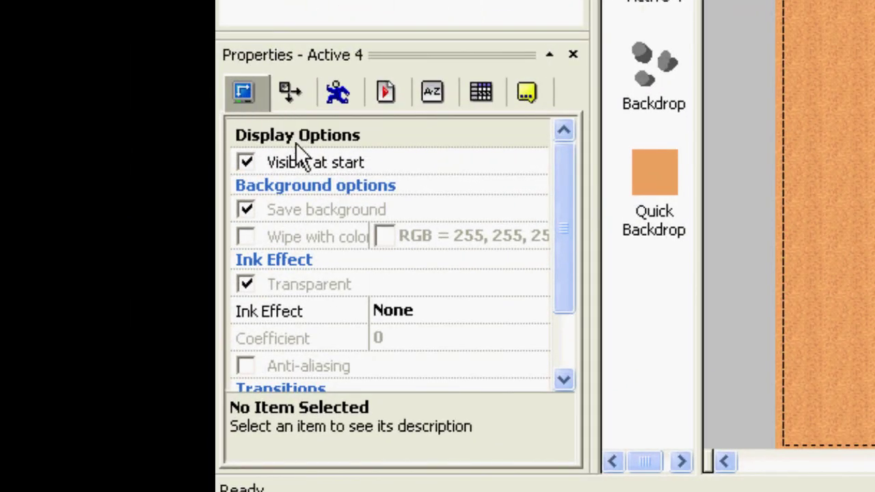
left_click(251, 164)
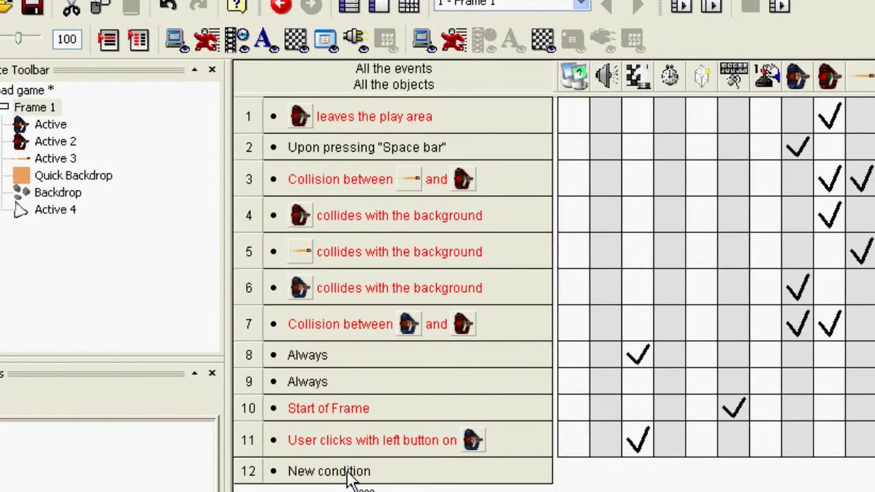
Step: Add event 12 with a left-button single-click User clicks condition
left_click(258, 352)
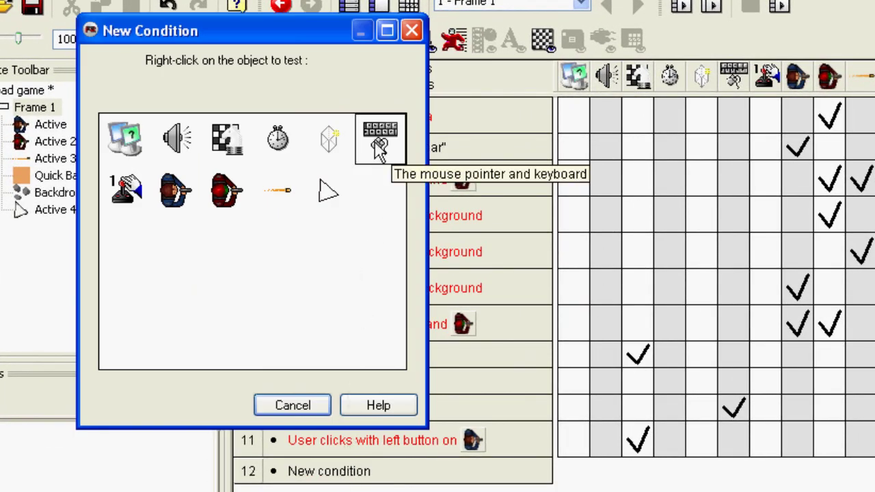
right_click(375, 141)
mouse_move(423, 171)
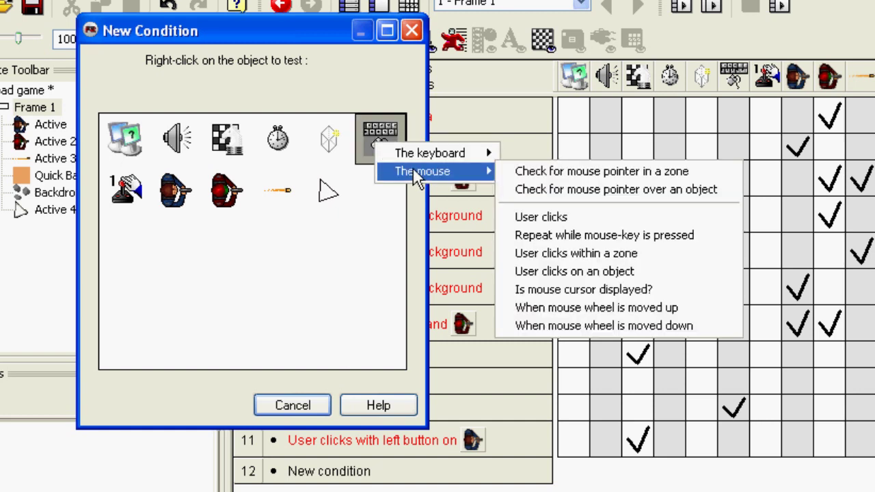
left_click(567, 217)
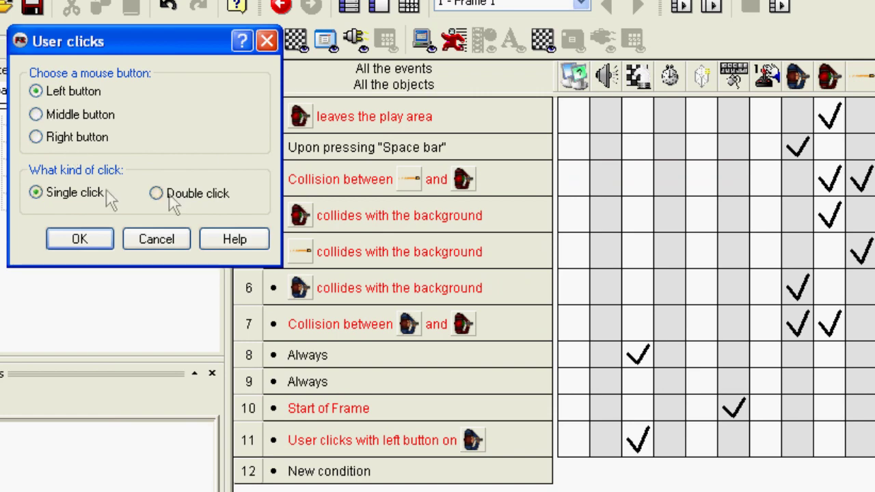
left_click(93, 247)
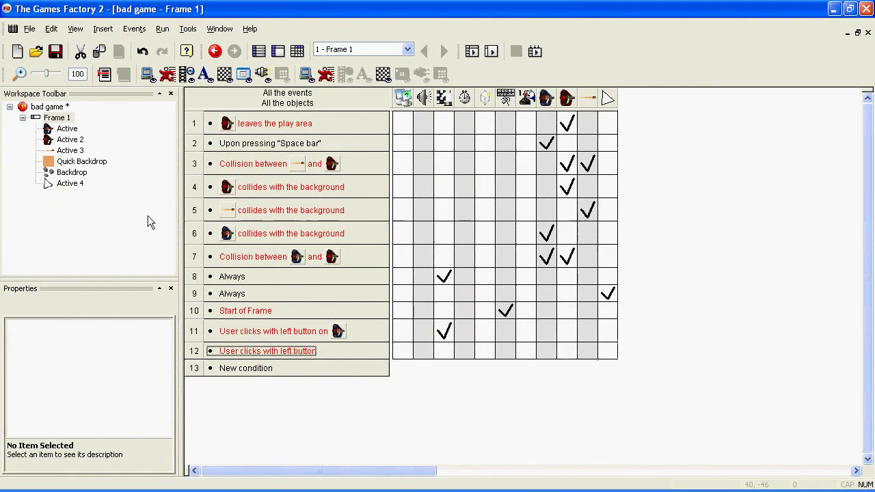
Step: Make Active launch Active 3 toward the Active 4 arrow, then test-run with F7
right_click(545, 349)
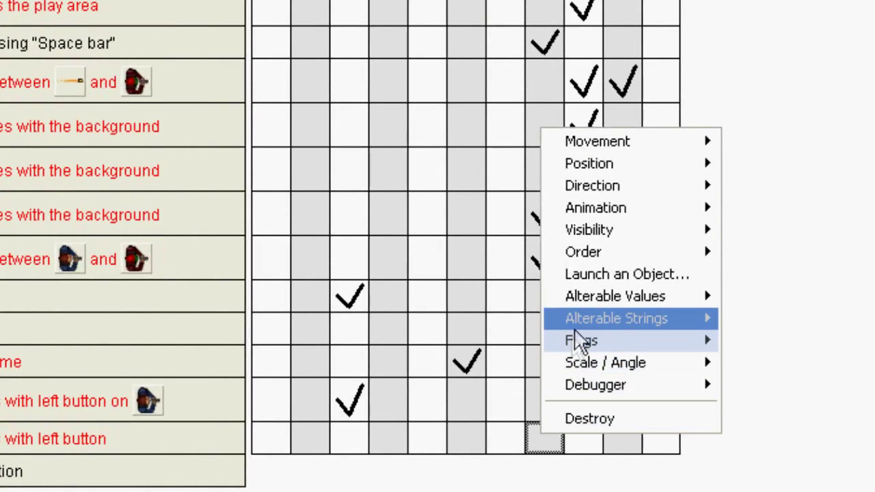
left_click(598, 277)
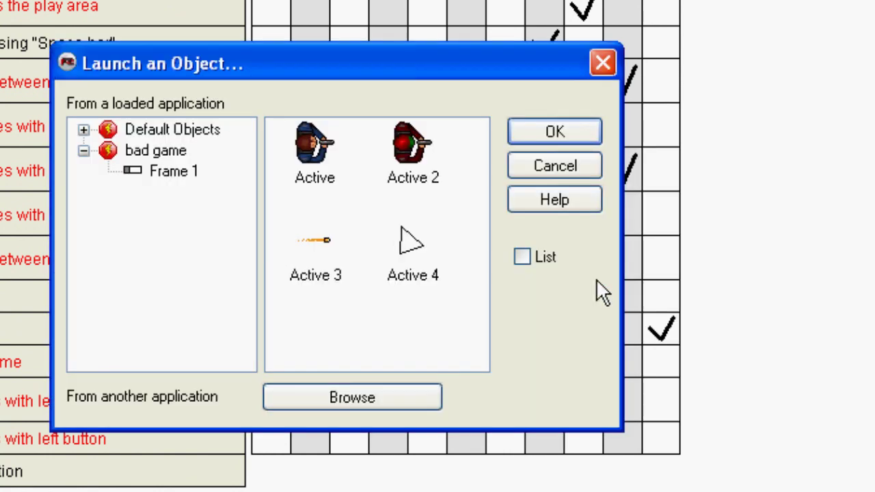
double_click(316, 269)
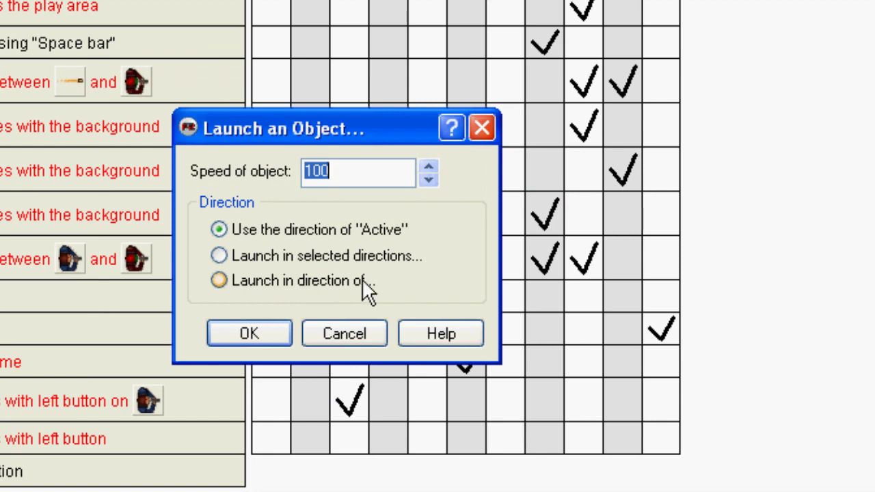
left_click(331, 282)
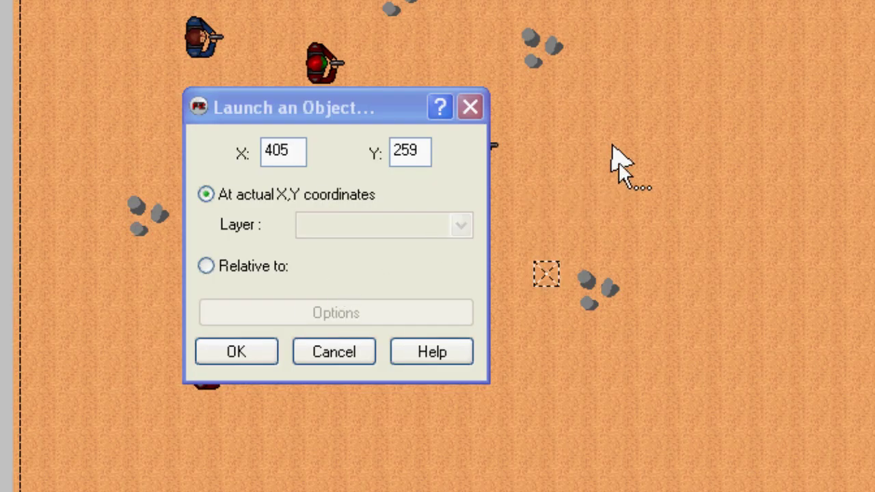
left_click(613, 146)
left_click(246, 349)
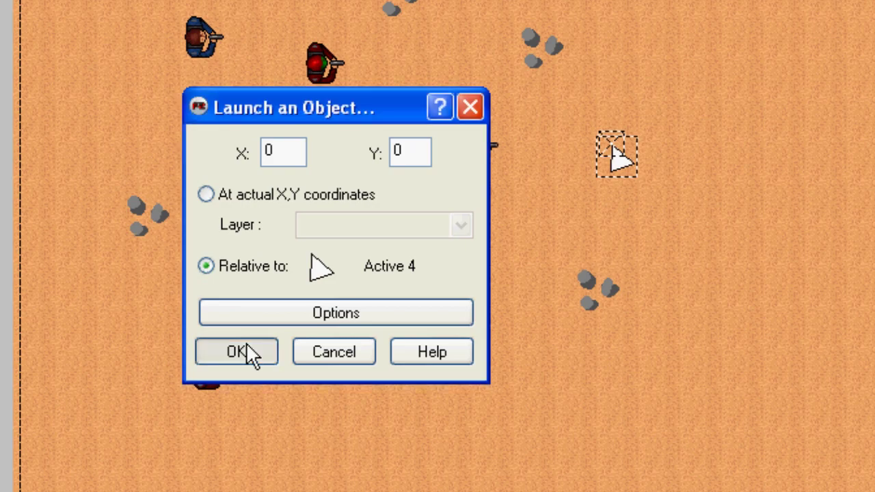
left_click(249, 345)
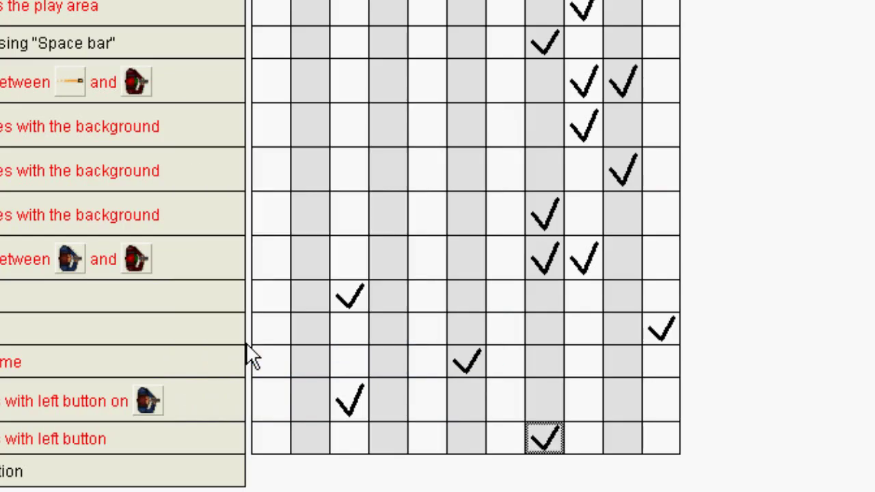
key("F7")
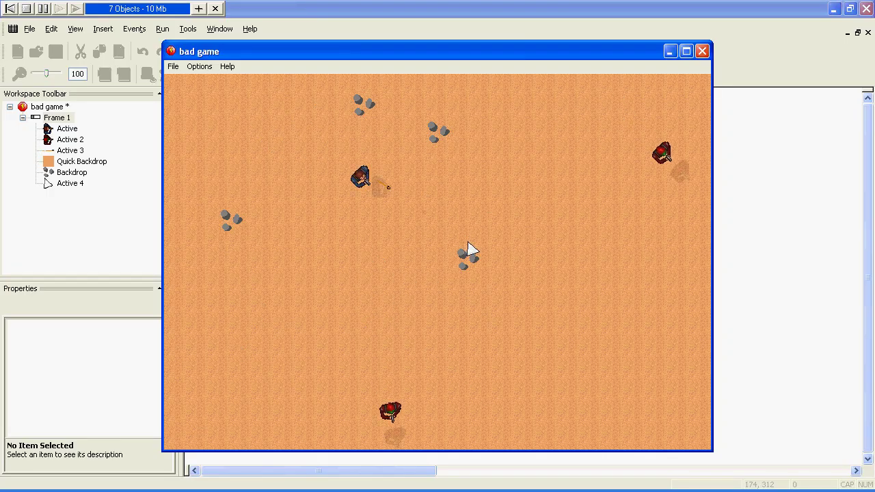